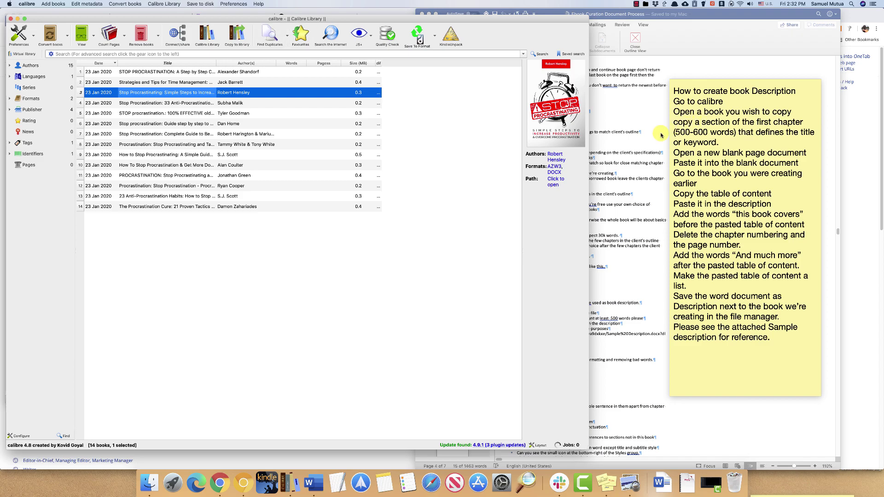
# Open the DOCX of the selected "Stop Procrastinating: Simple Steps" book in Word and go to its Chapter 1 heading.
pyautogui.click(560, 173)
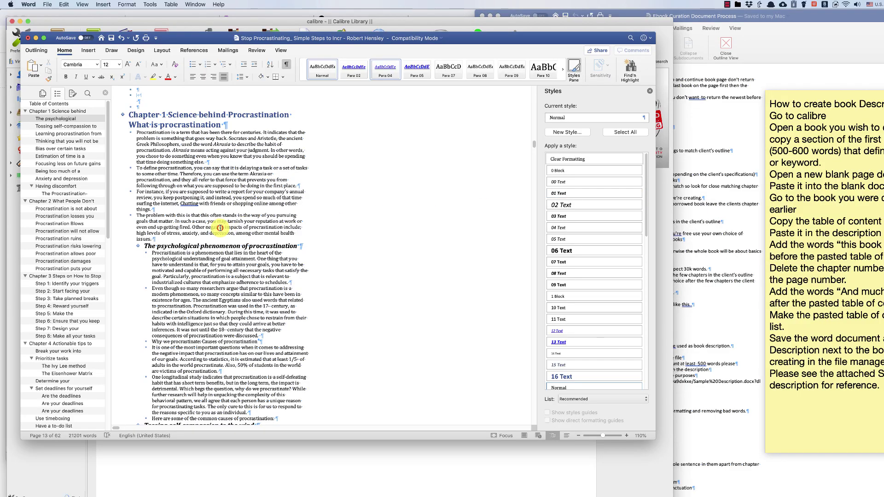
pyautogui.click(220, 228)
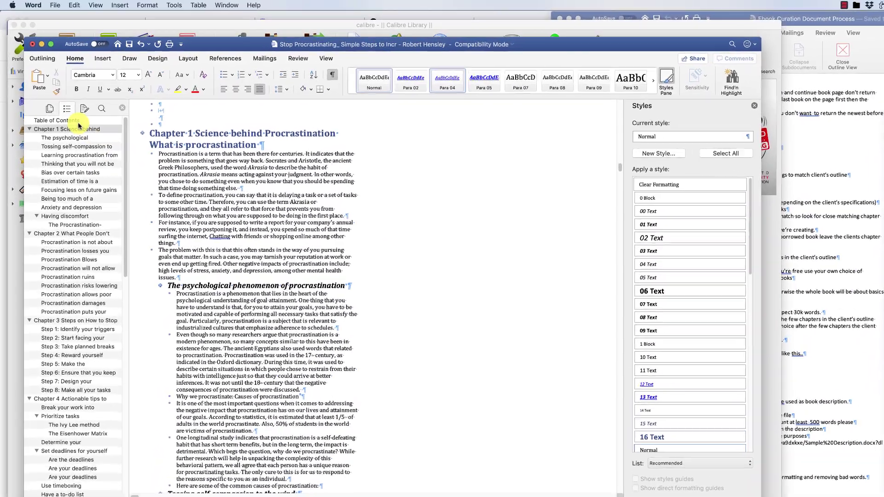
pyautogui.click(68, 105)
pyautogui.click(78, 129)
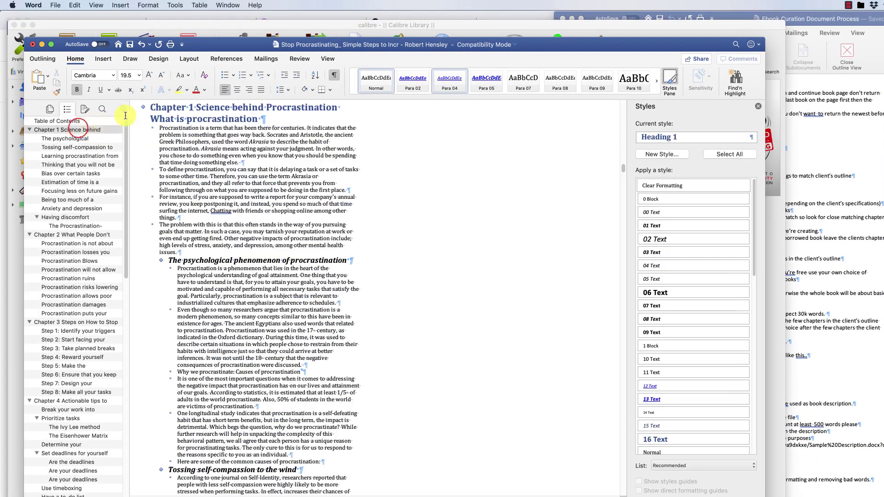
# Copy the passage from the Chapter 1 heading through "Here are some of the common causes of procrastination:", checking its word count.
pyautogui.moveTo(152, 109); pyautogui.dragTo(318, 460)
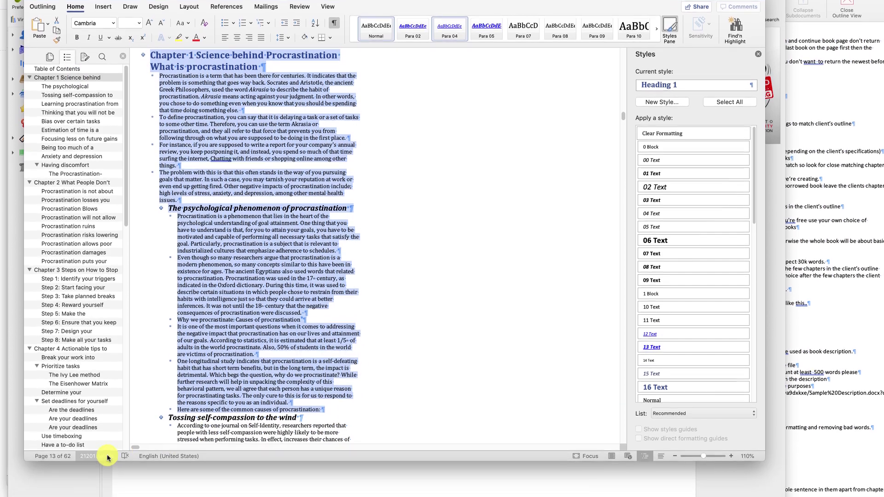
pyautogui.click(105, 453)
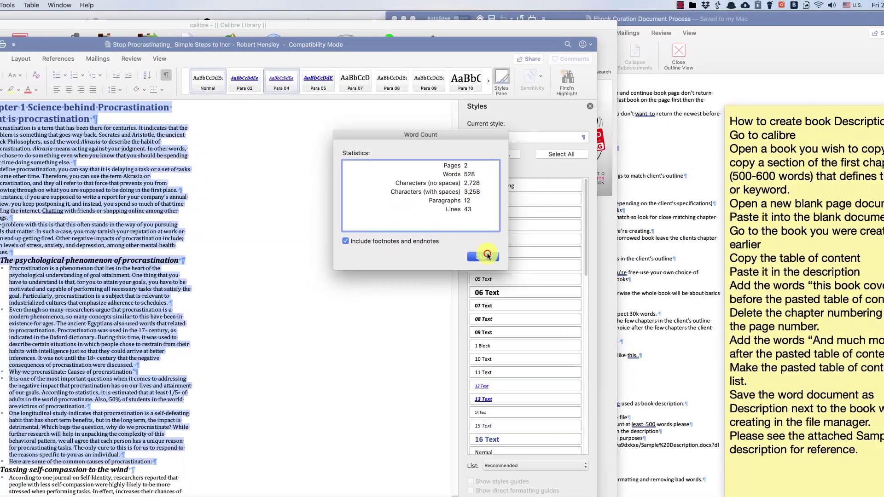
pyautogui.click(486, 257)
pyautogui.rightClick(248, 151)
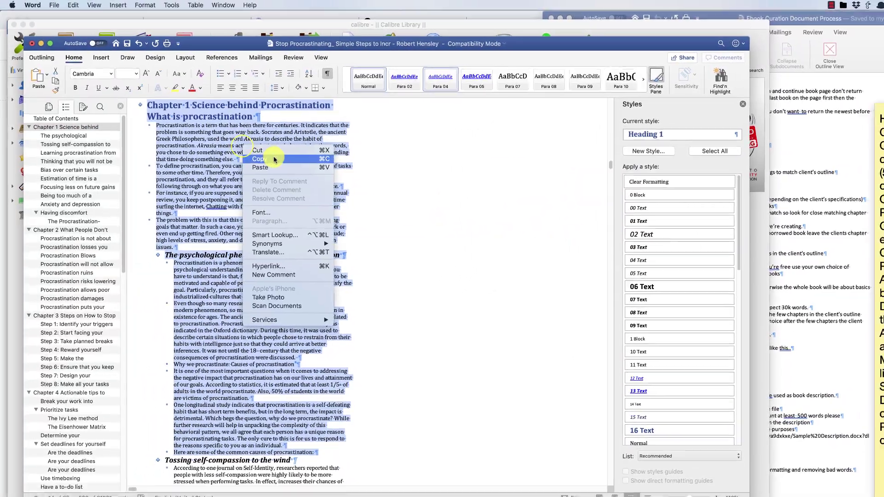
pyautogui.click(271, 161)
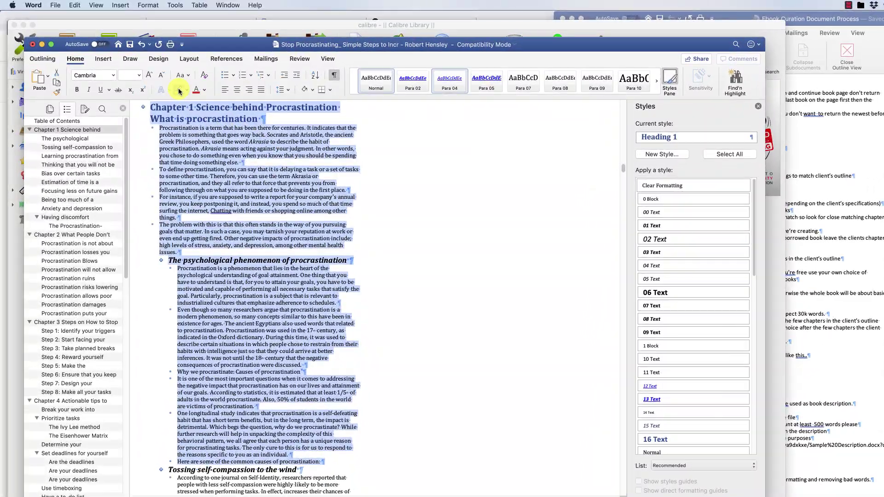
# Highlight the copied Chapter 1 passage in yellow and close the document, saving the changes.
pyautogui.click(157, 79)
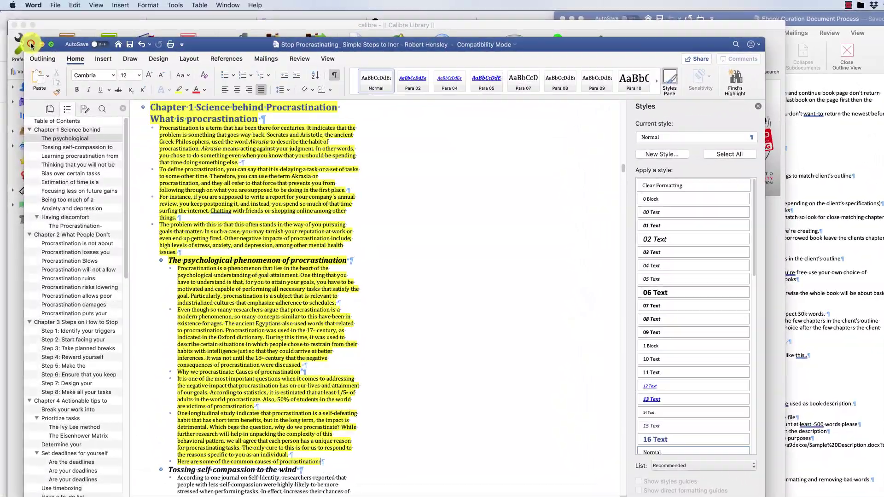
pyautogui.click(31, 45)
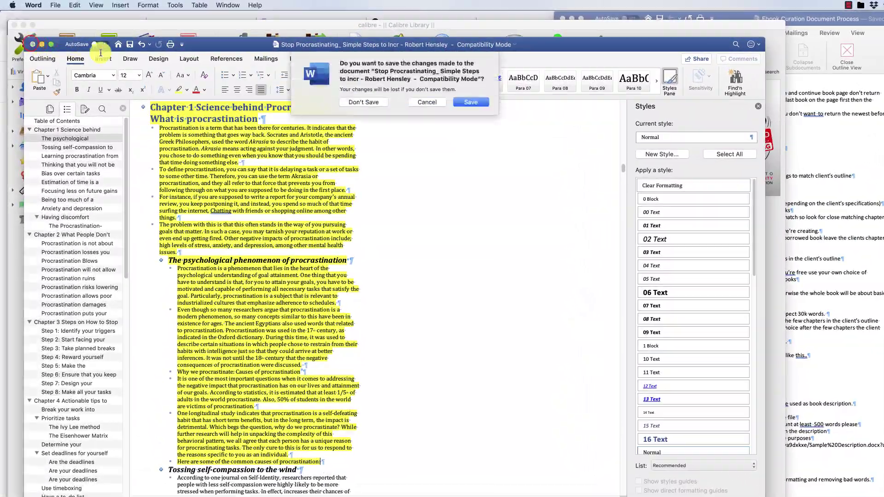
pyautogui.click(462, 104)
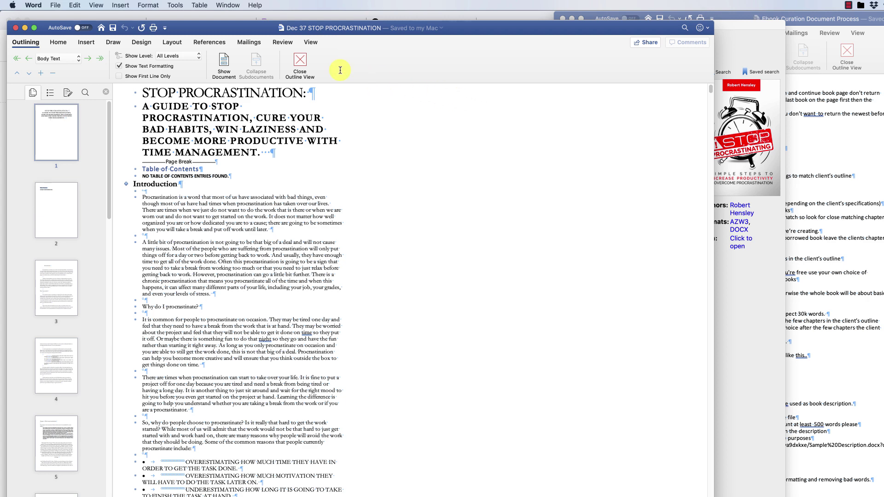
# Create a new blank document in Print Layout view and paste the copied chapter passage into it.
pyautogui.click(54, 5)
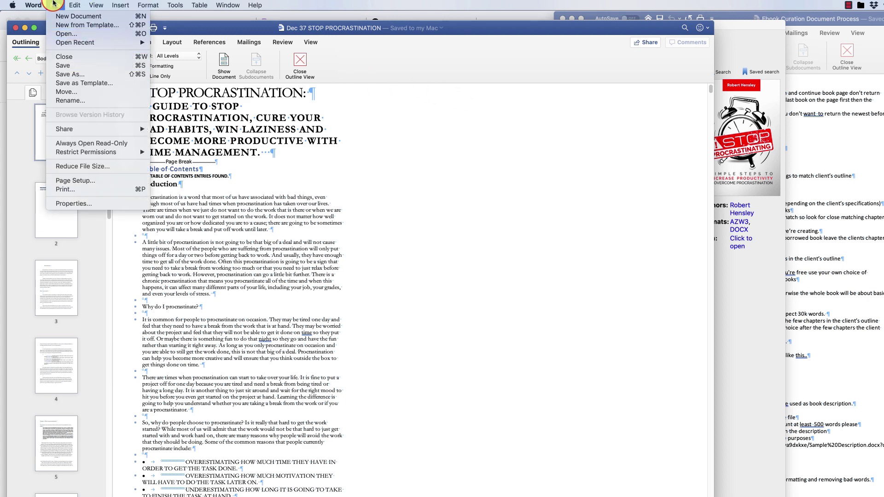
pyautogui.click(82, 21)
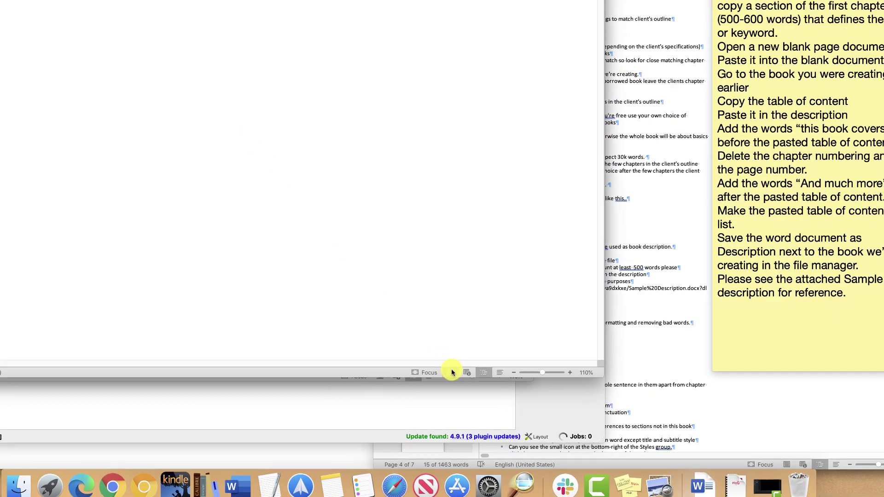
pyautogui.click(631, 473)
pyautogui.rightClick(339, 91)
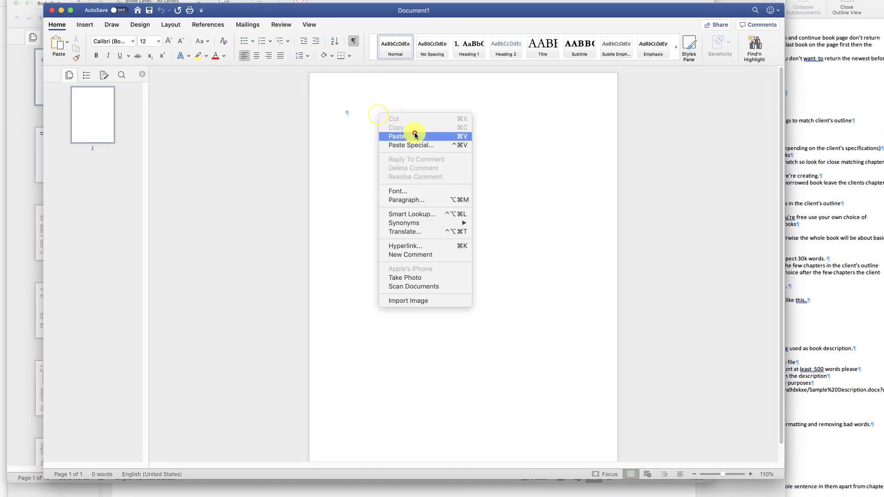
pyautogui.click(379, 113)
pyautogui.scroll(5, 375, 124)
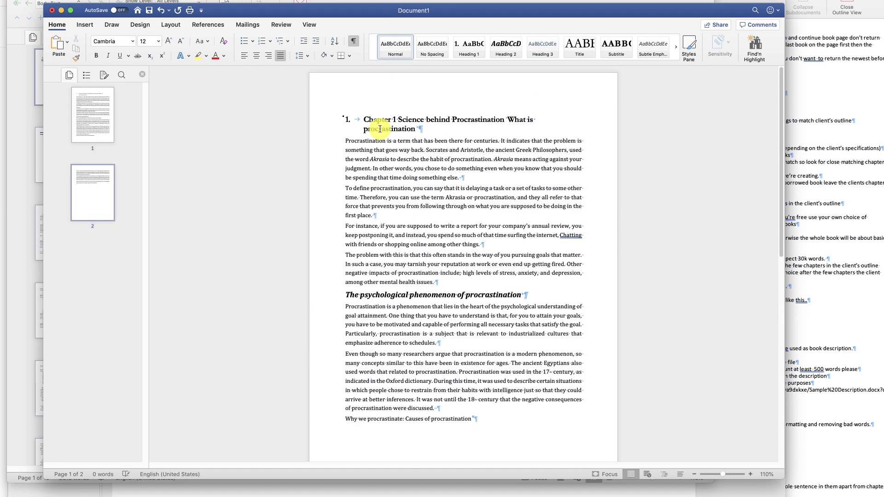
# Replace the pasted chapter heading with "Description" and remove its numbering.
pyautogui.tripleClick(379, 129)
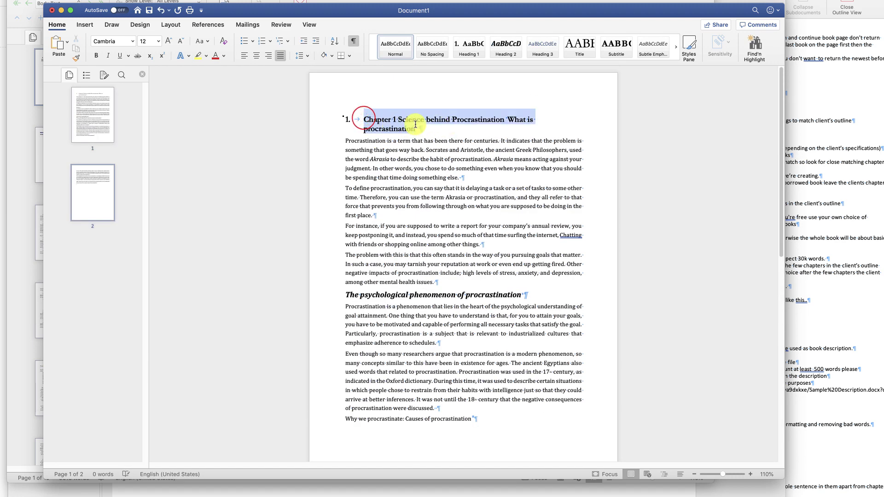
pyautogui.write('Introduction')
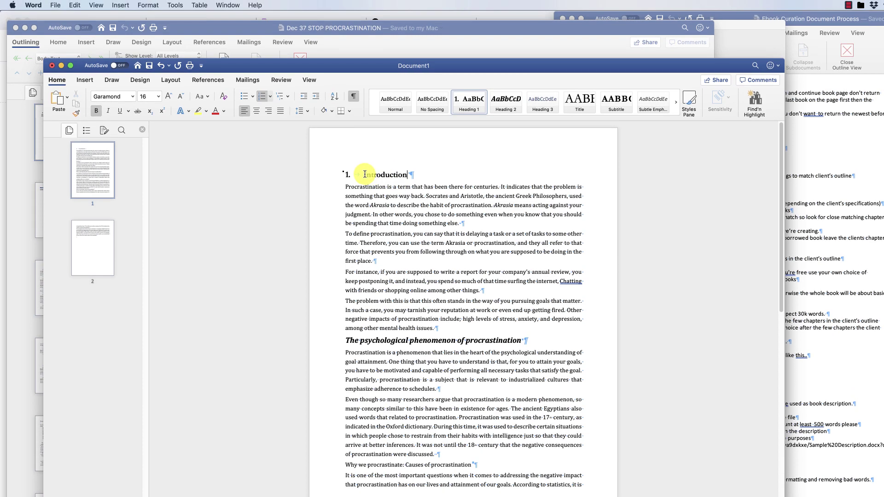
pyautogui.click(364, 118)
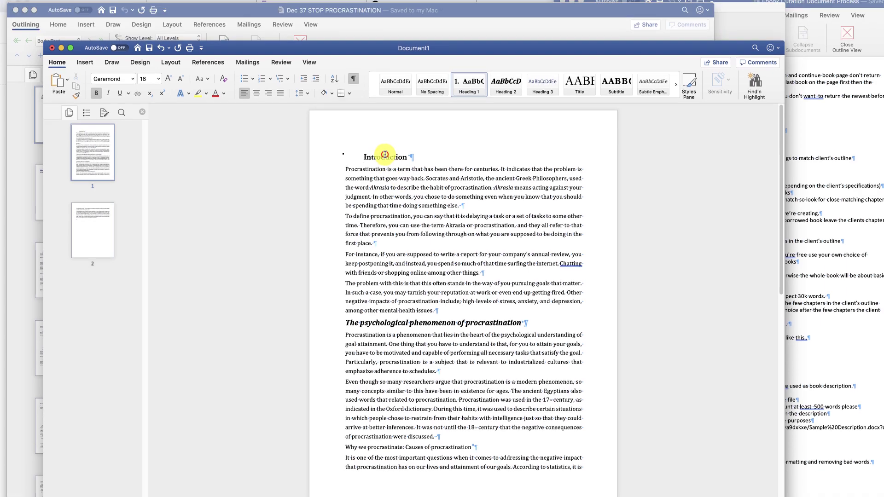
pyautogui.doubleClick(384, 118)
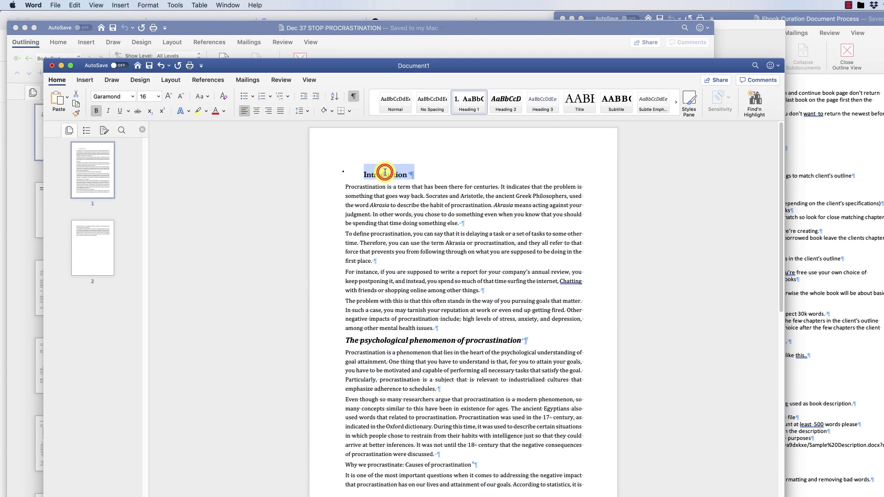
pyautogui.write('Description')
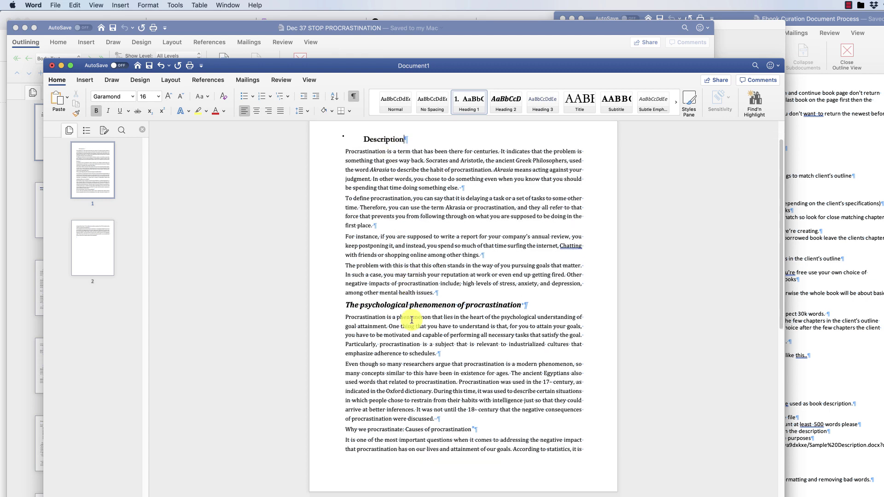
# Save the new document as Description.docx in the ebooks folder, with the folder list sorted by date modified.
pyautogui.scroll(-10, 411, 320)
pyautogui.scroll(10, 411, 319)
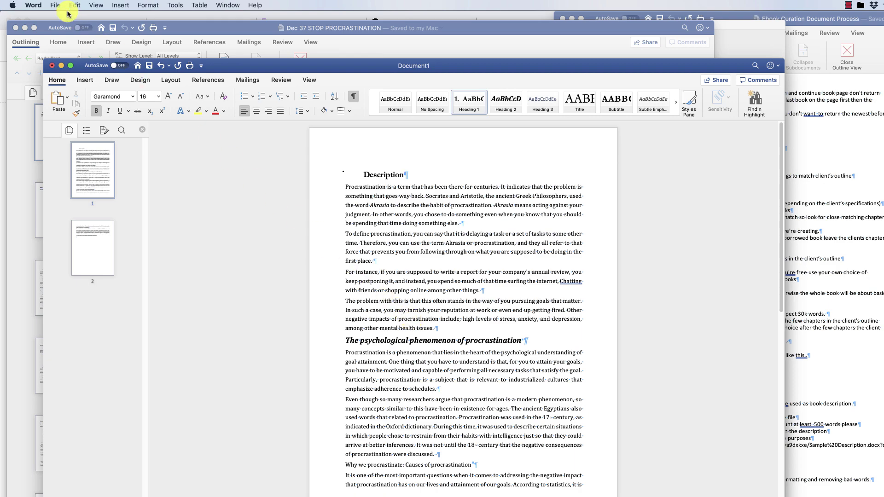
pyautogui.click(55, 5)
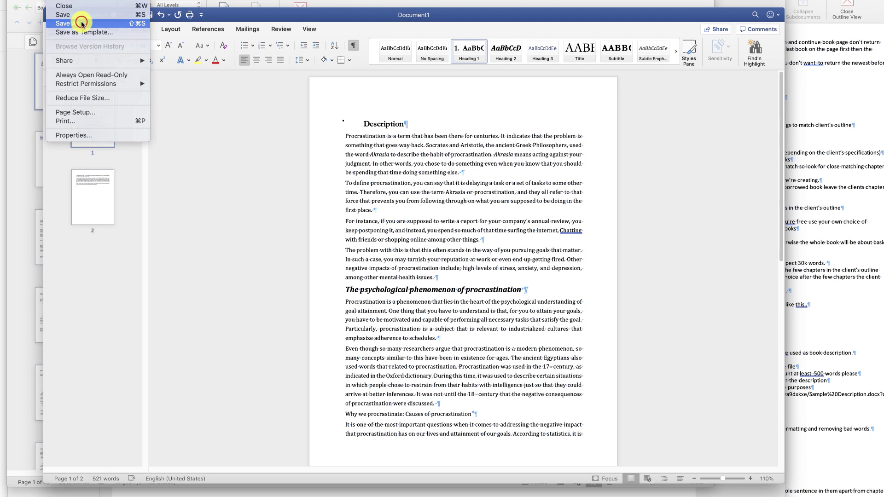
pyautogui.click(78, 74)
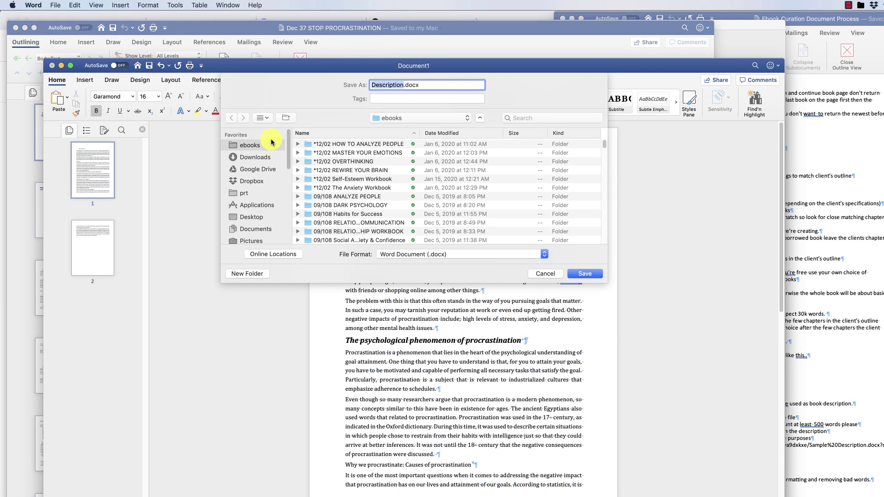
pyautogui.click(437, 134)
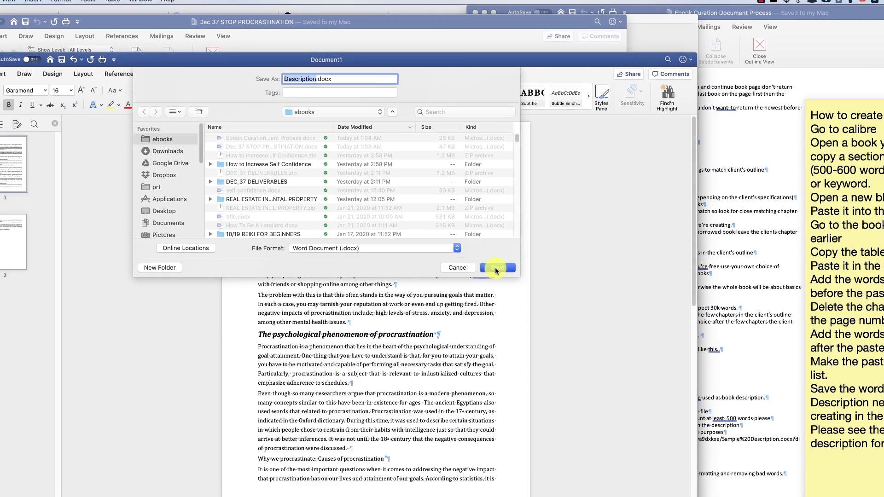
pyautogui.click(583, 274)
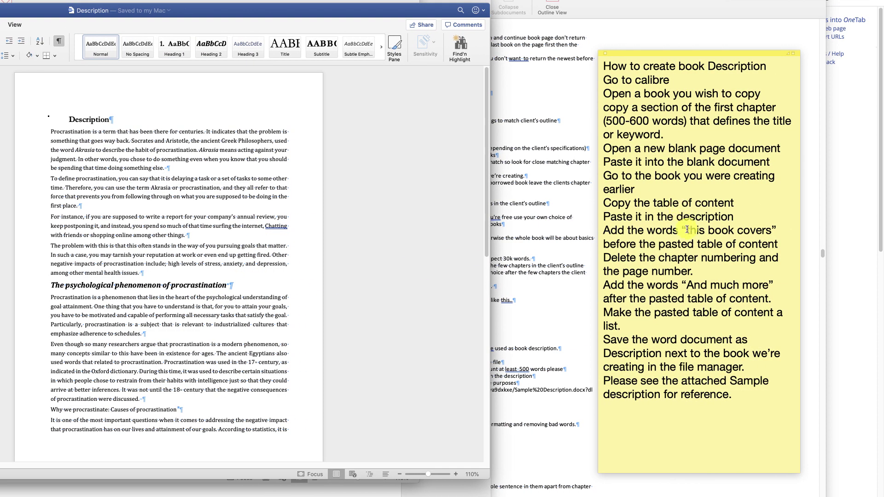
# Copy "this book covers" from the sticky note and paste it on a new line after the paragraph ending "of procrastination were discussed.".
pyautogui.moveTo(711, 235); pyautogui.dragTo(775, 230)
pyautogui.press('super+c')
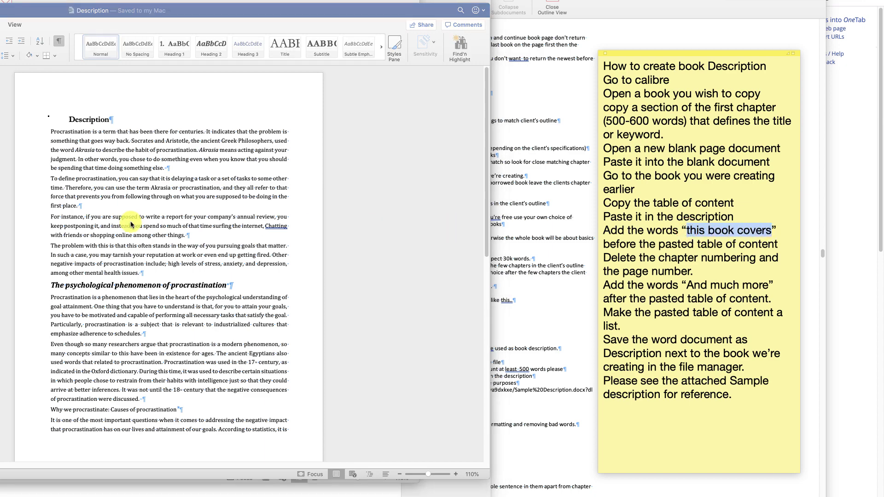
pyautogui.scroll(-5, 134, 223)
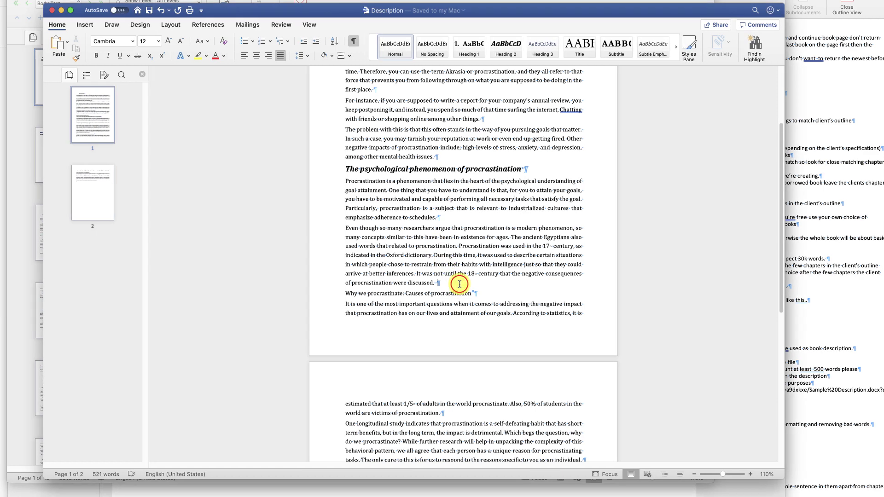
pyautogui.click(459, 284)
pyautogui.press('Return')
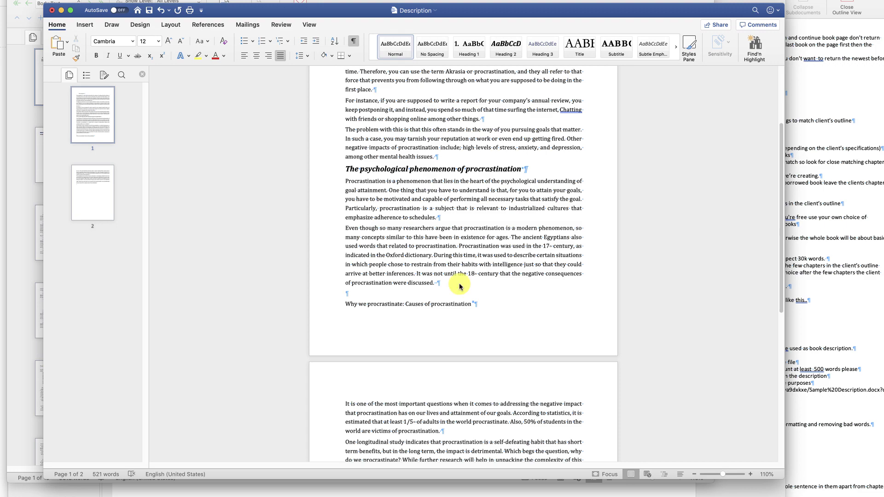
pyautogui.press('super+v')
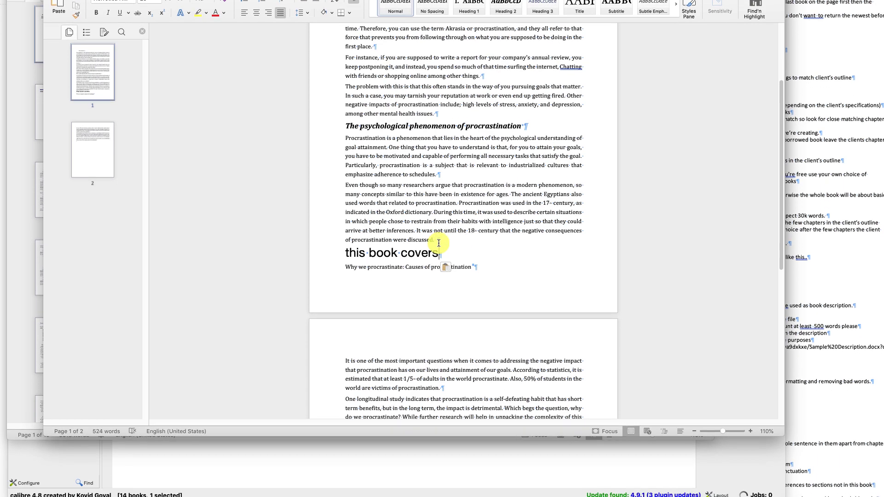
# Capitalize the first letter of the pasted line to read "This book covers" and apply the Normal style to it.
pyautogui.click(348, 239)
pyautogui.press('BackSpace')
pyautogui.write('T')
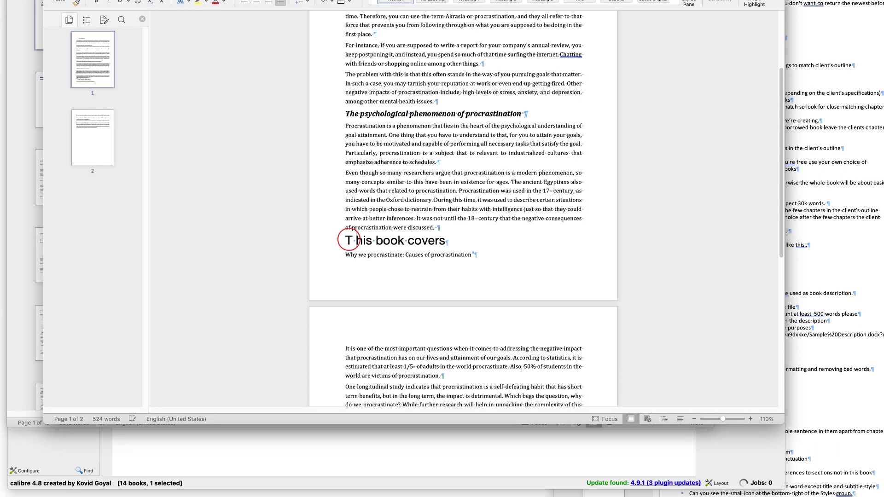
pyautogui.press('BackSpace')
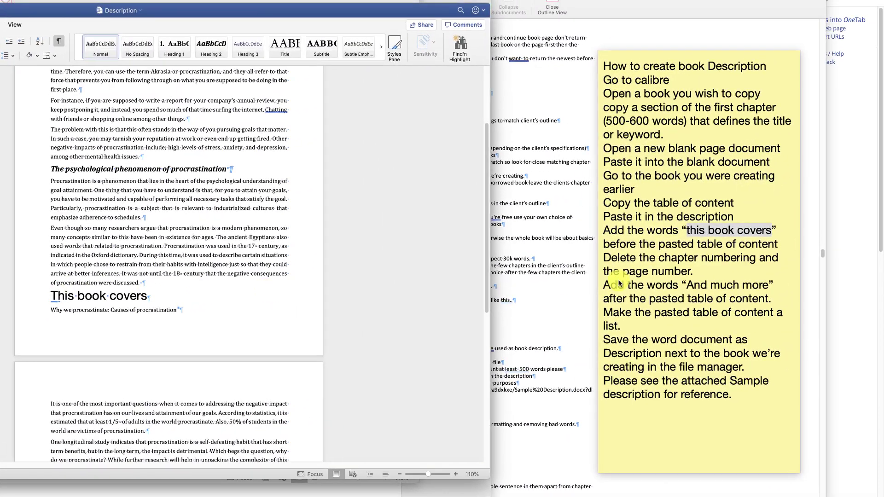
pyautogui.click(712, 278)
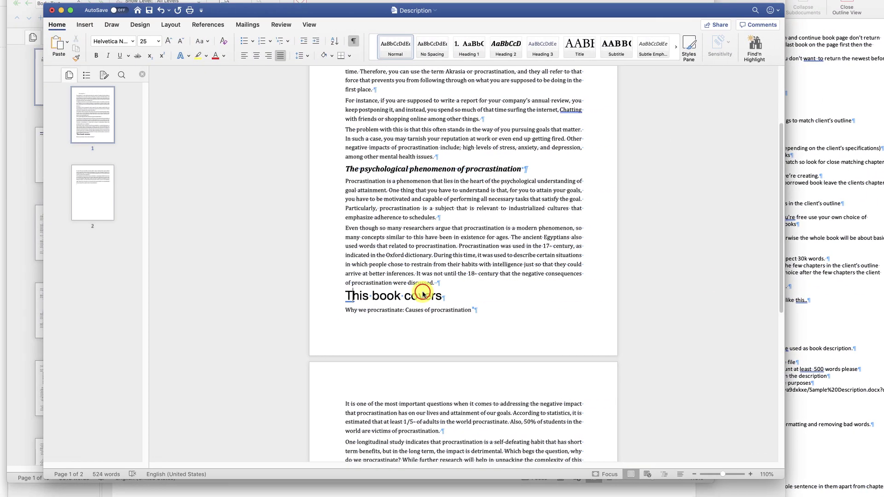
pyautogui.click(128, 292)
pyautogui.click(426, 51)
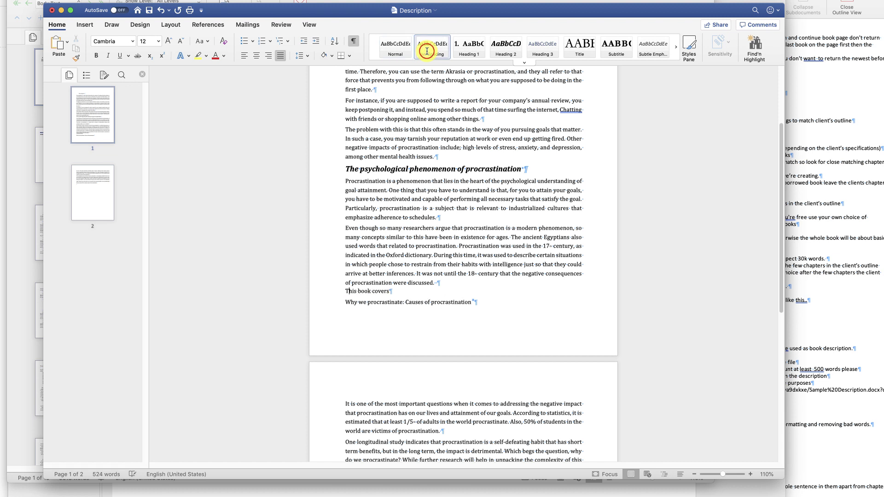
pyautogui.click(395, 53)
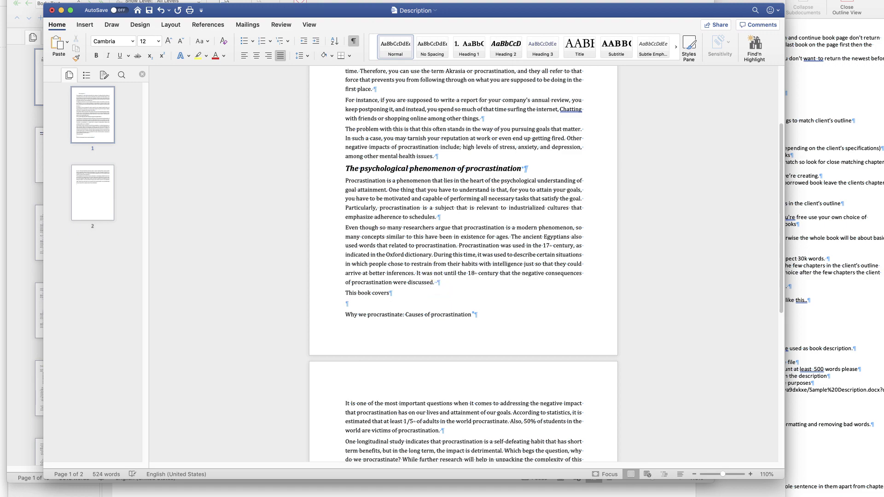
# Switch to the Dec 37 STOP PROCRASTINATION document and display it in Print Layout view.
pyautogui.press('super+grave')
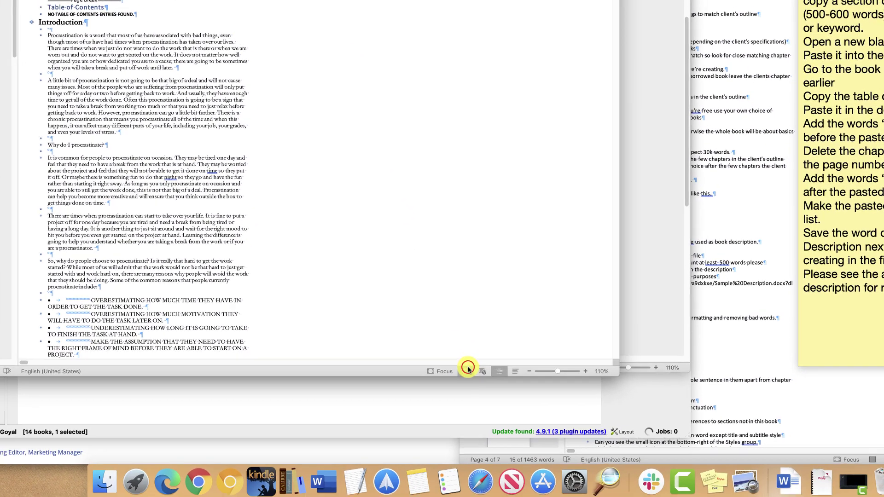
pyautogui.click(560, 478)
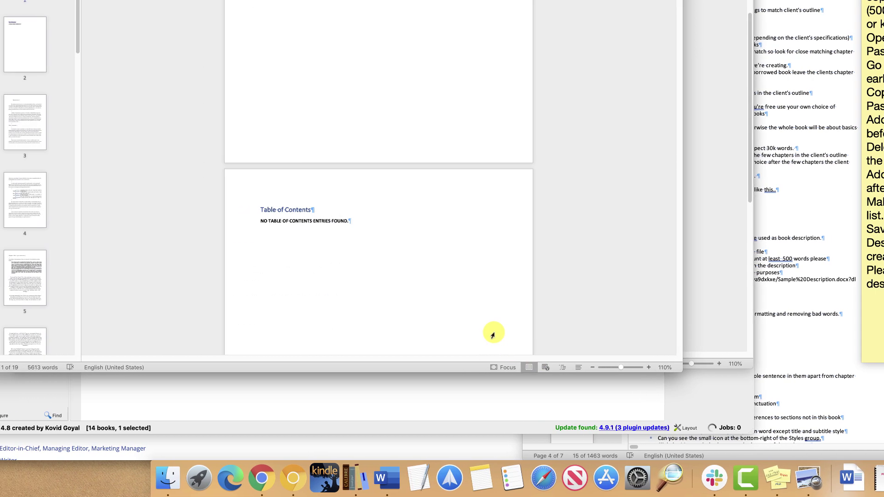
# Replace the empty table of contents on page 2 with an automatic table of contents in the Formal style.
pyautogui.click(297, 224)
pyautogui.click(296, 201)
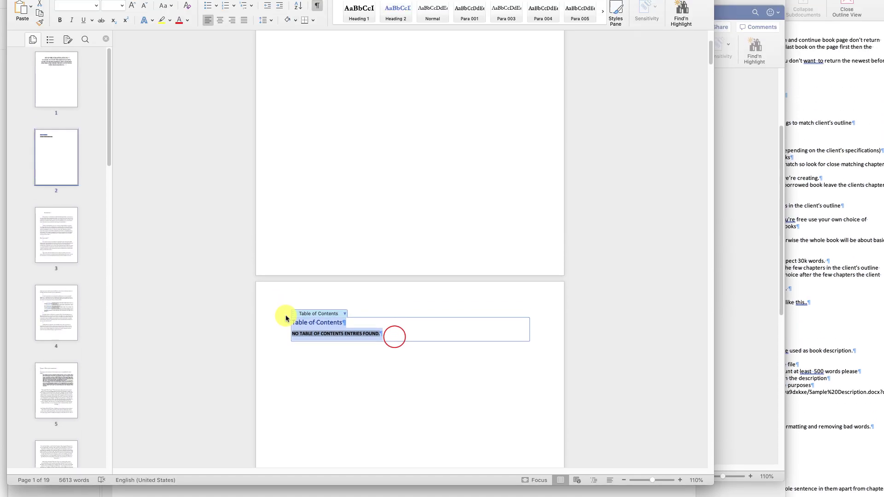
pyautogui.click(177, 43)
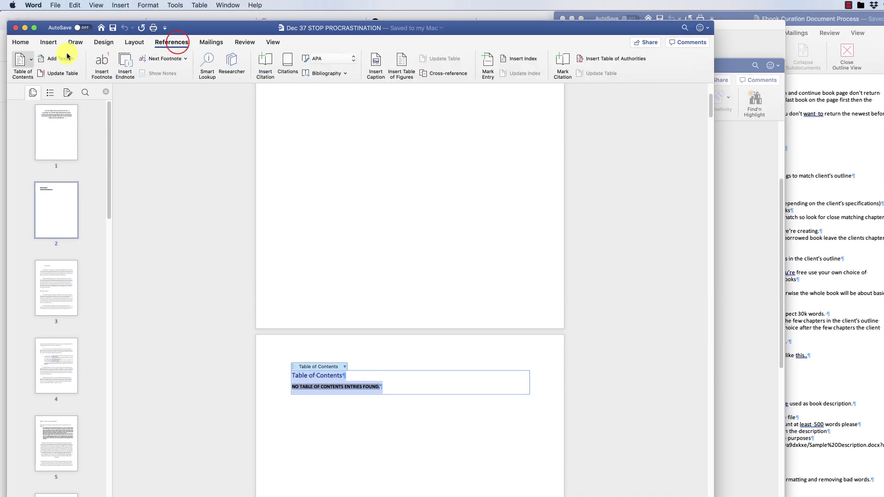
pyautogui.click(25, 59)
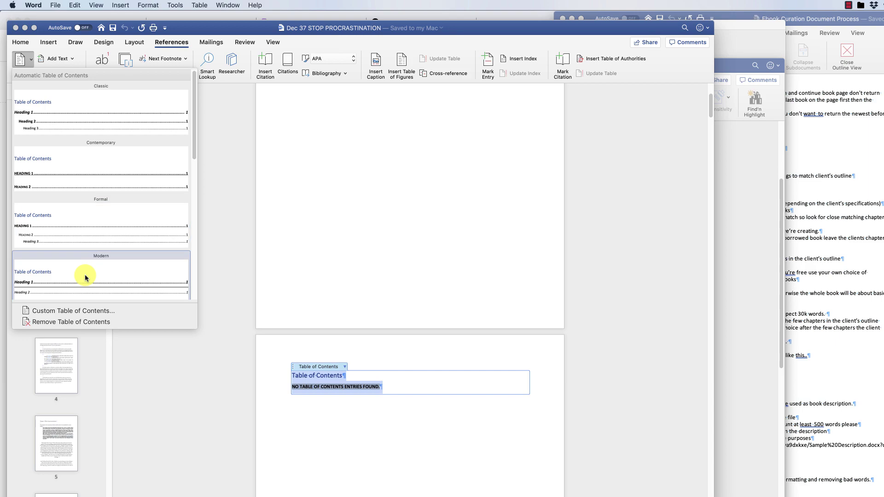
pyautogui.press('Up')
pyautogui.press('Up')
pyautogui.press('Up')
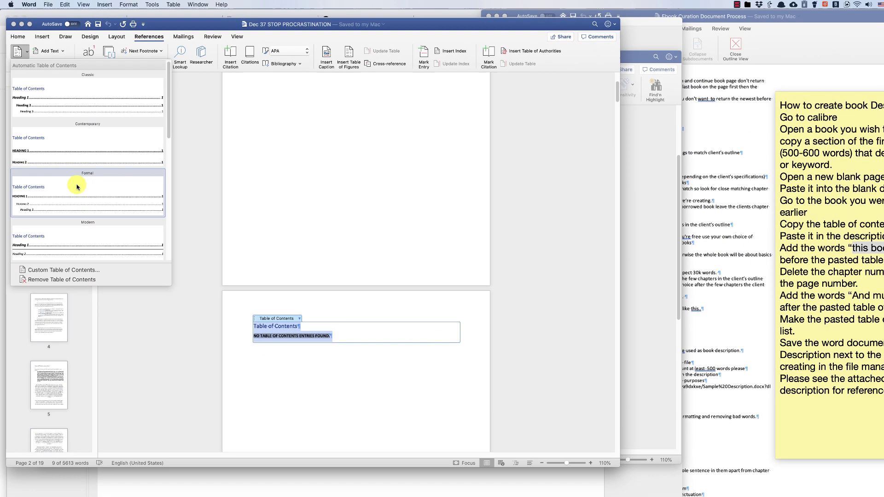
pyautogui.click(88, 213)
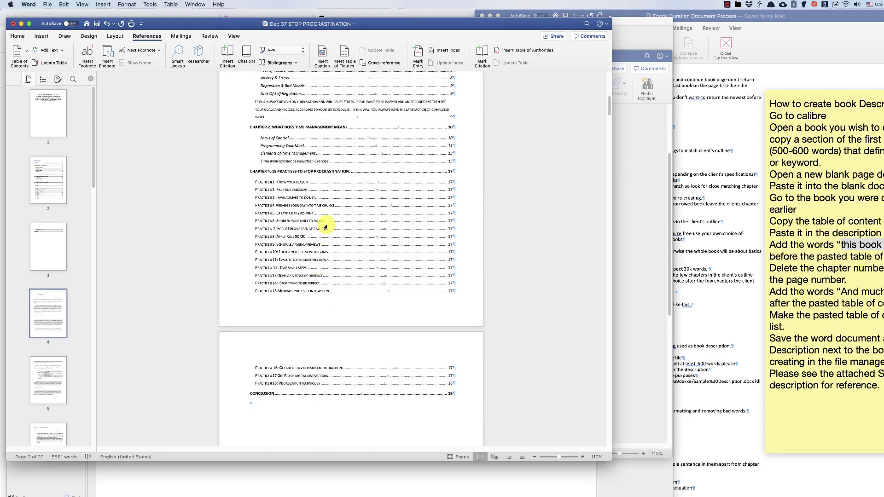
pyautogui.scroll(5, 343, 188)
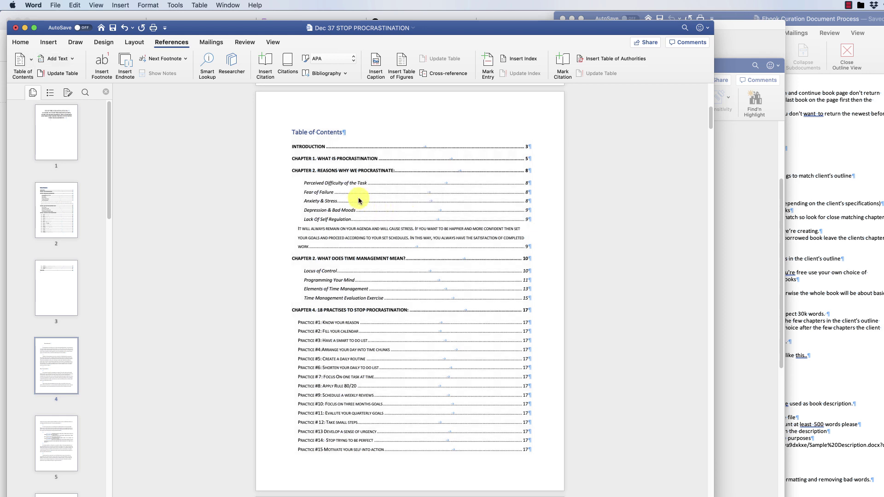
# Replace the table of contents with a custom one that shows 1 level and no page numbers.
pyautogui.click(30, 64)
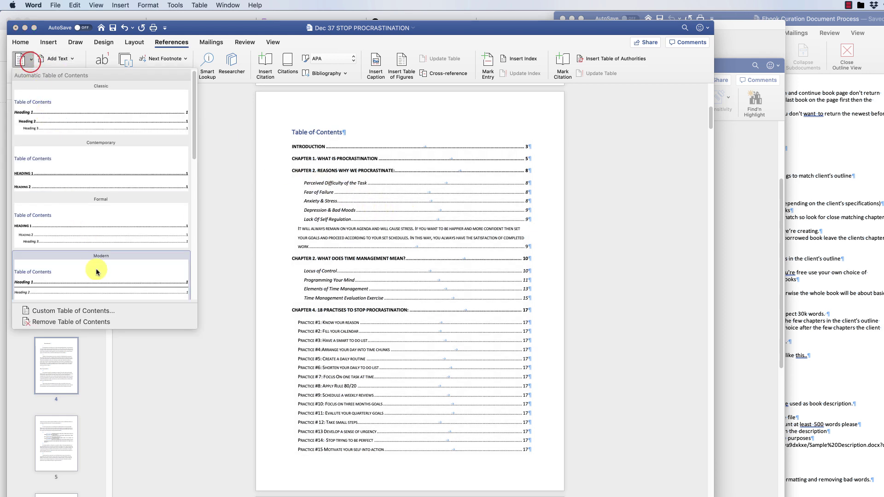
pyautogui.click(109, 309)
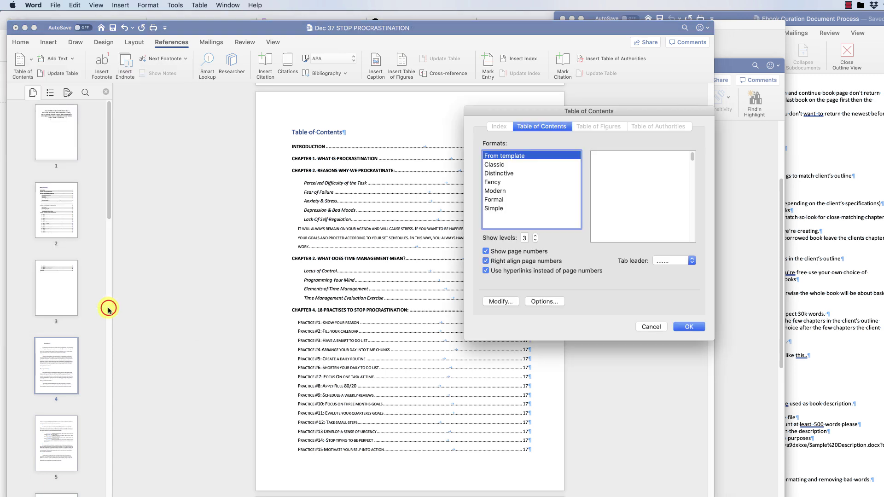
pyautogui.click(535, 236)
pyautogui.click(514, 241)
pyautogui.click(514, 240)
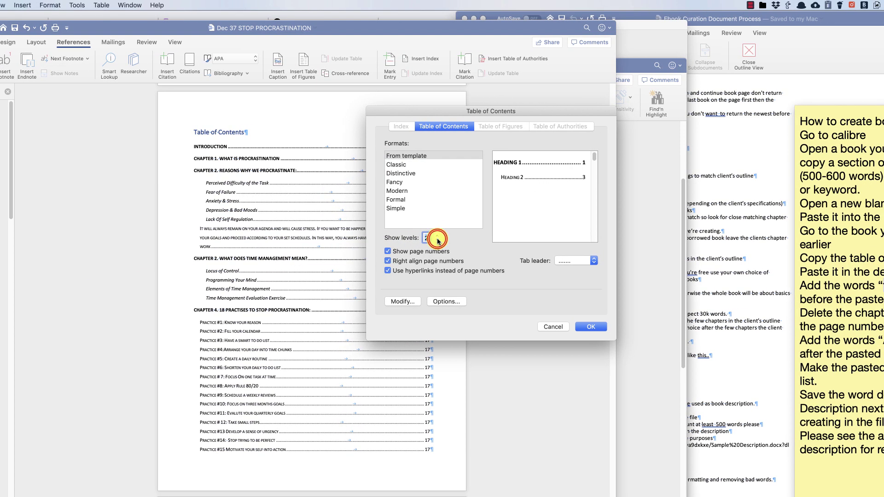
pyautogui.click(388, 251)
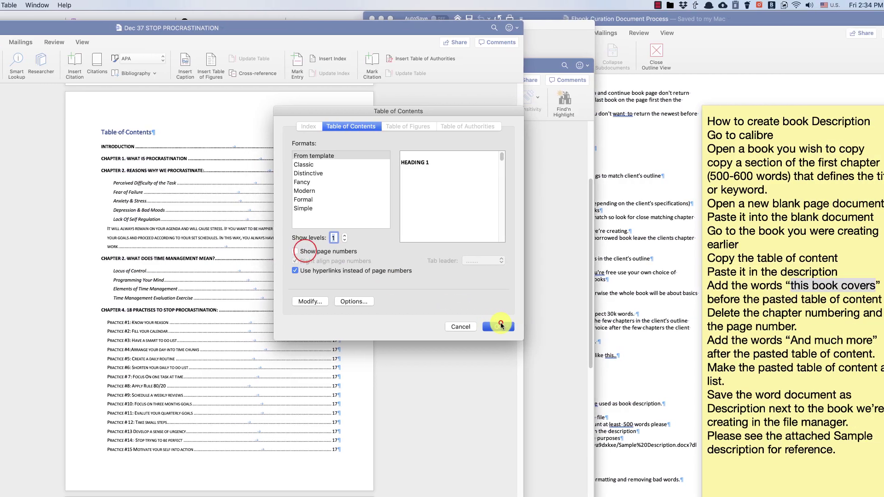
pyautogui.click(501, 325)
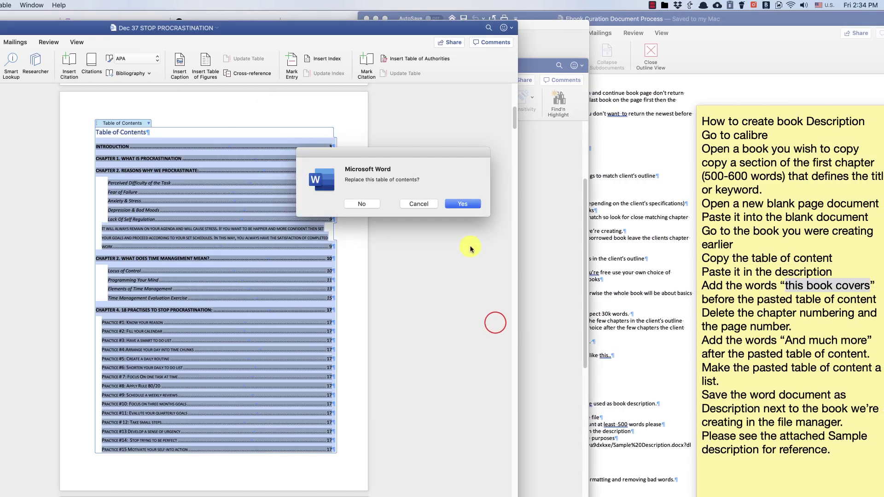
pyautogui.click(459, 203)
# Copy the four chapter entries, without Introduction and Conclusion, from the table of contents and return to the Description document.
pyautogui.click(231, 203)
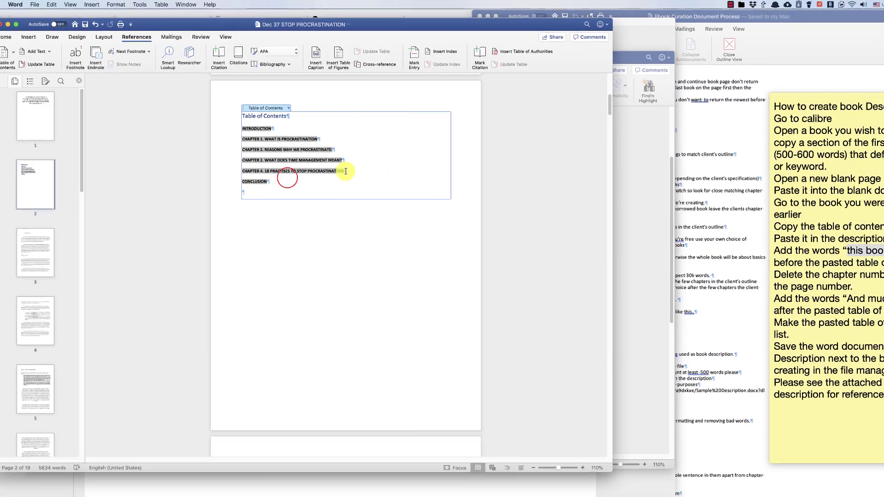
pyautogui.moveTo(346, 172); pyautogui.dragTo(241, 135)
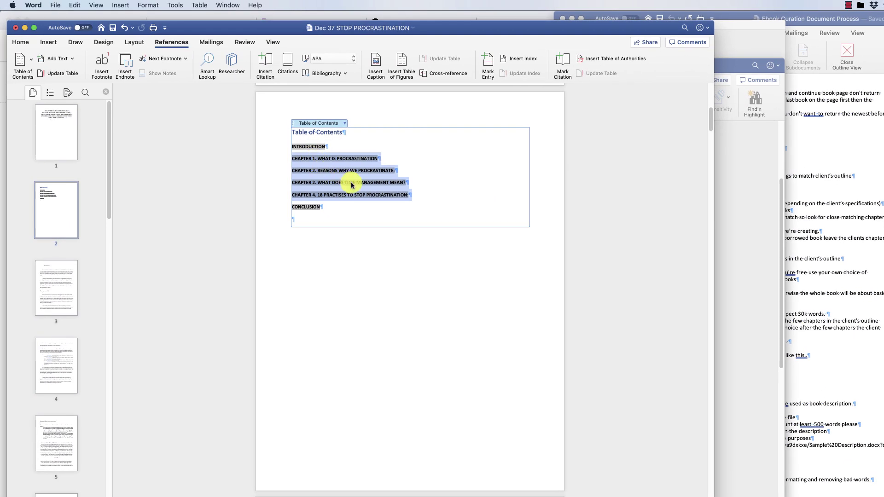
pyautogui.rightClick(352, 185)
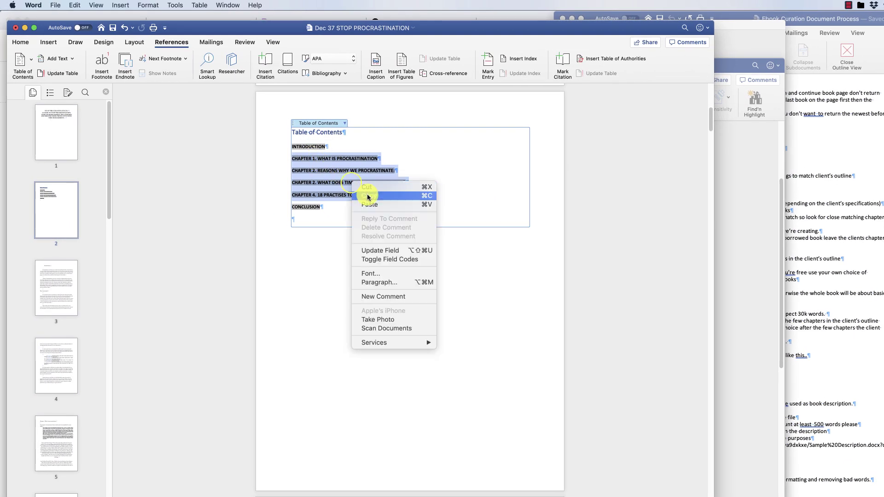
pyautogui.click(368, 196)
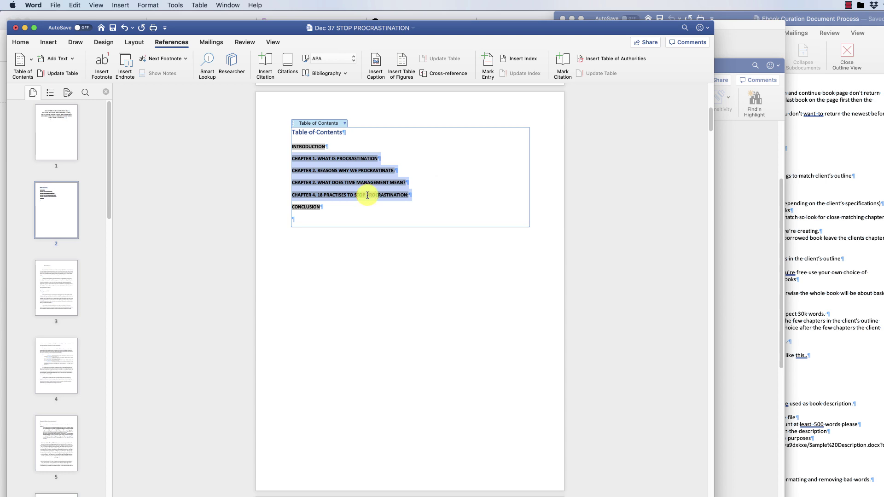
pyautogui.click(753, 444)
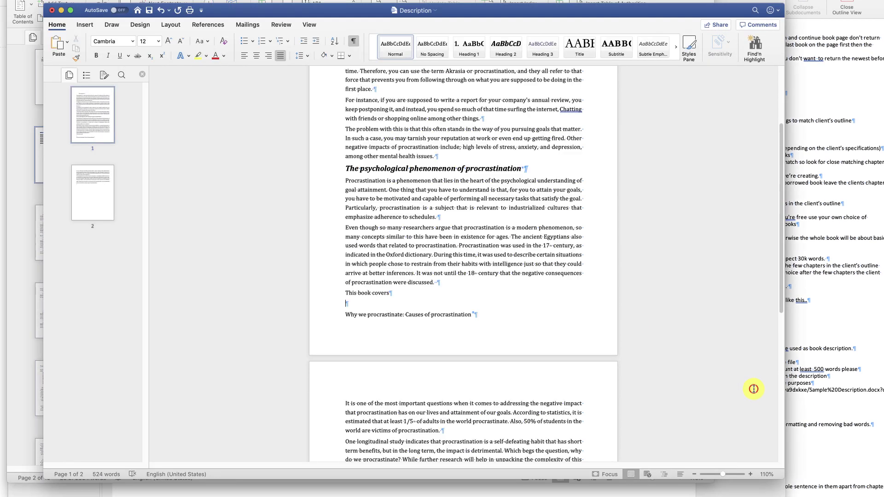
# Try a regular paste of the chapter entries on the empty line below "This book covers", and undo it.
pyautogui.rightClick(367, 306)
pyautogui.click(395, 324)
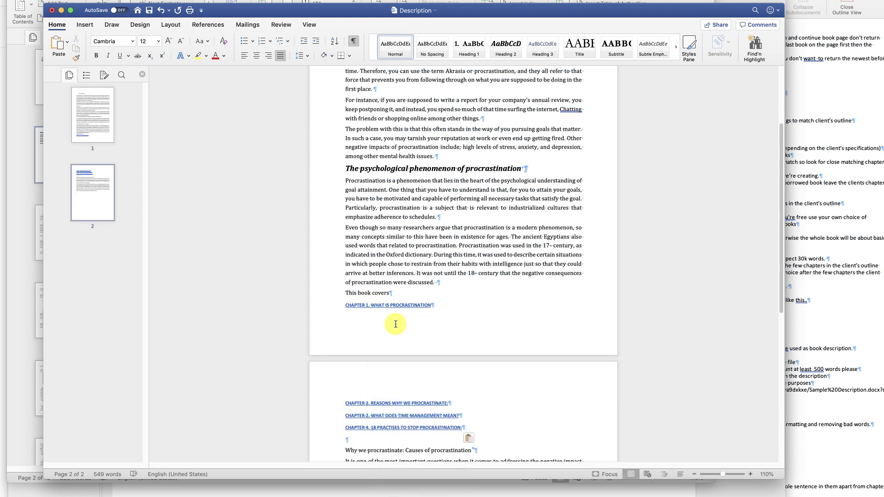
pyautogui.press('super+z')
# Paste the chapter entries as Unformatted Text on the empty line below "This book covers" using Paste Special.
pyautogui.rightClick(393, 302)
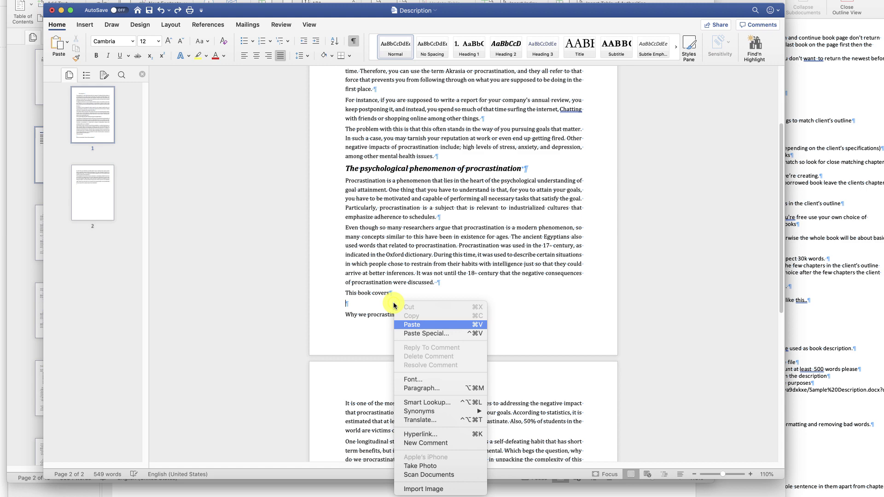
pyautogui.click(432, 334)
pyautogui.click(517, 158)
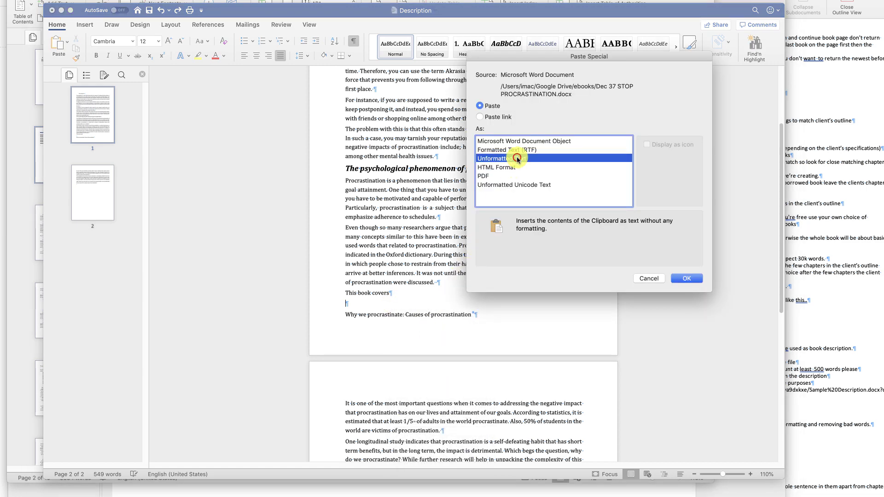
pyautogui.click(681, 277)
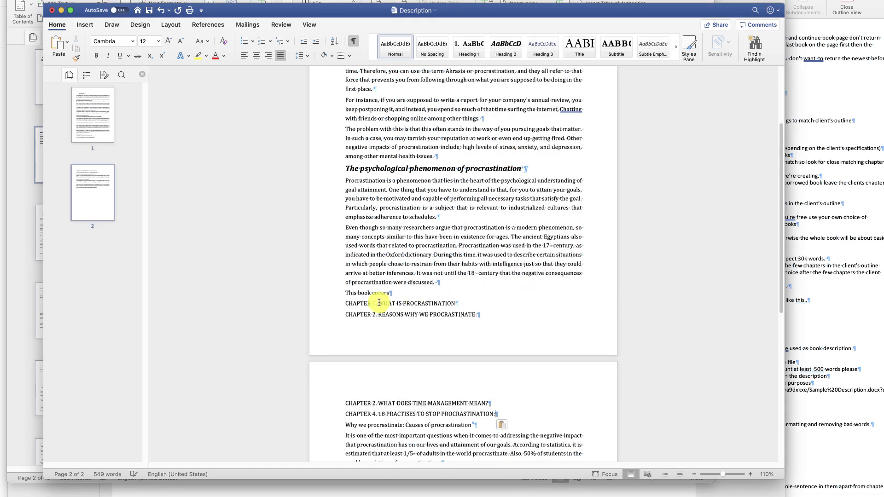
# Delete the "CHAPTER" word and number from the start of each of the four pasted entries.
pyautogui.moveTo(379, 302); pyautogui.dragTo(345, 303)
pyautogui.press('BackSpace')
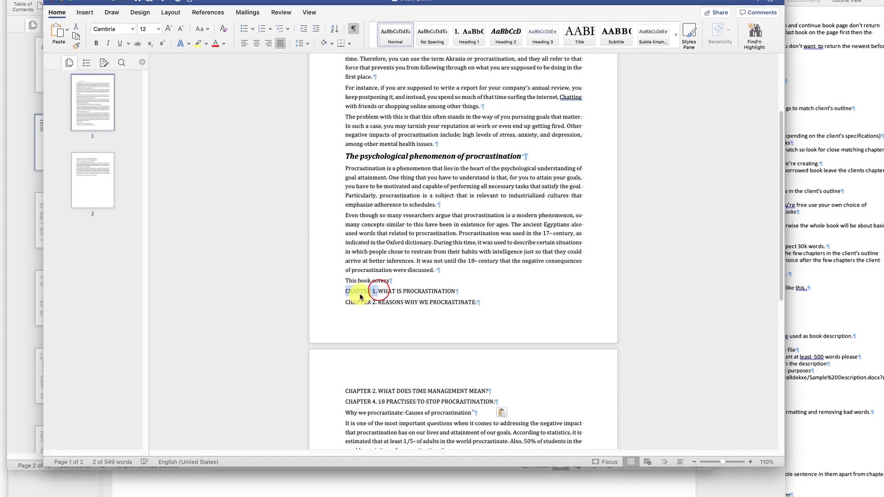
pyautogui.moveTo(379, 259); pyautogui.dragTo(345, 259)
pyautogui.press('BackSpace')
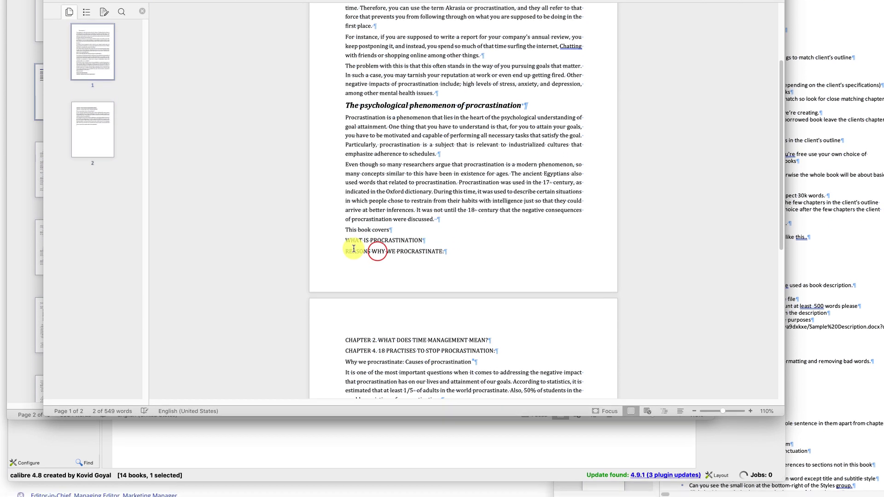
pyautogui.moveTo(378, 292); pyautogui.dragTo(346, 292)
pyautogui.press('BackSpace')
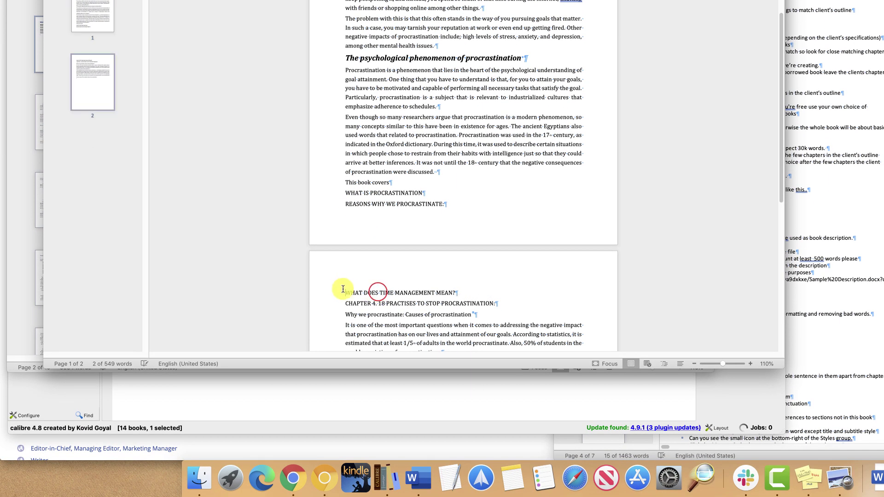
pyautogui.press('BackSpace')
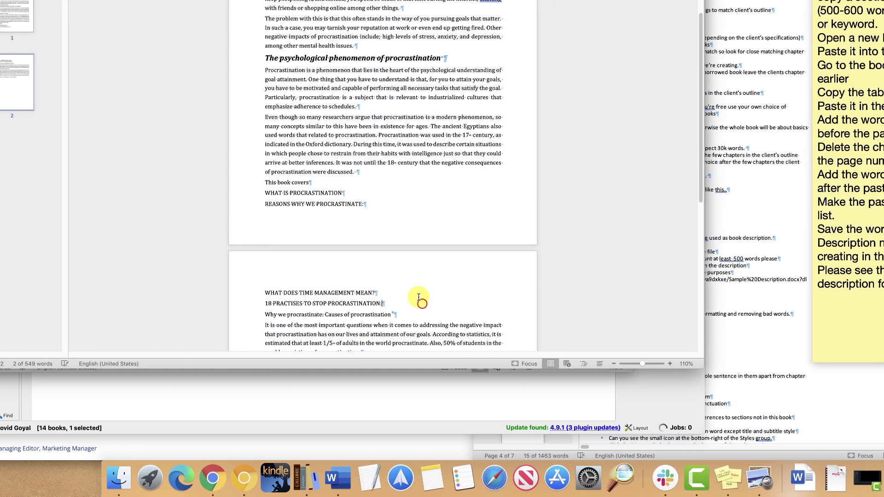
# Add a new line reading "And Much More" after "18 PRACTISES TO STOP PROCRASTINATION:".
pyautogui.click(502, 304)
pyautogui.press('Return')
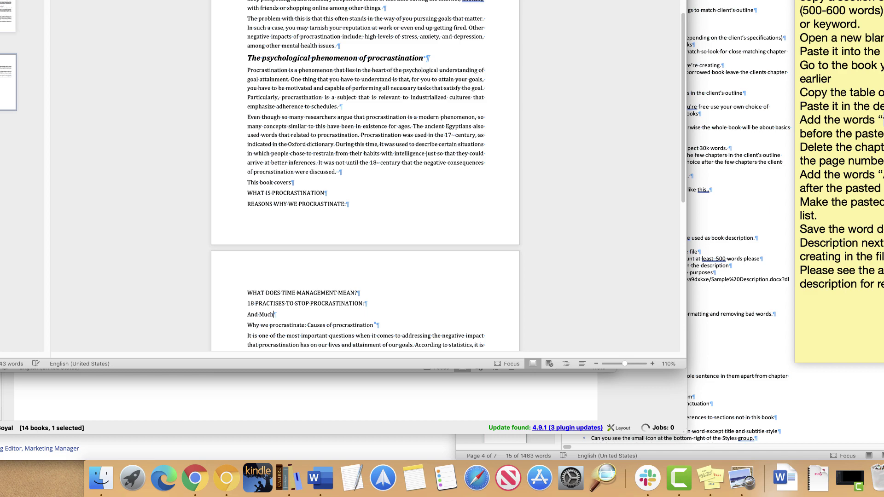
pyautogui.write('And Much More')
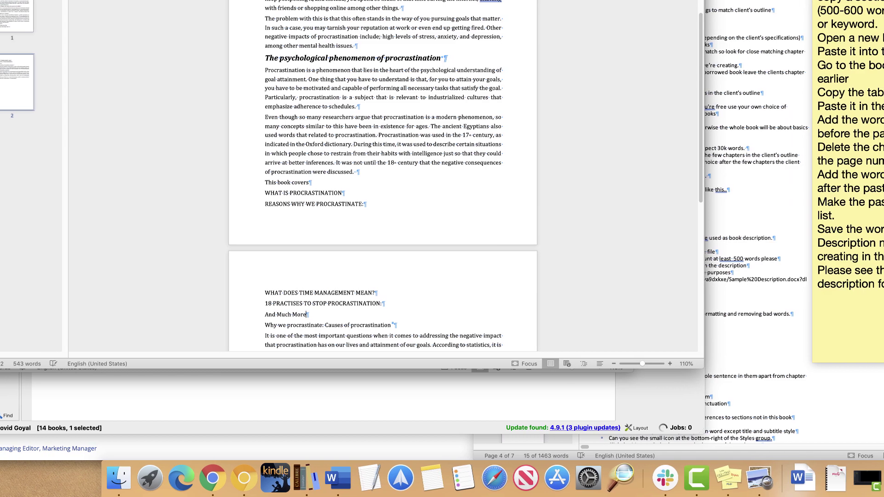
# Format the lines from "WHAT IS PROCRASTINATION" through "And Much More" as a bulleted list.
pyautogui.moveTo(294, 314); pyautogui.dragTo(250, 265)
pyautogui.moveTo(348, 265); pyautogui.dragTo(335, 193)
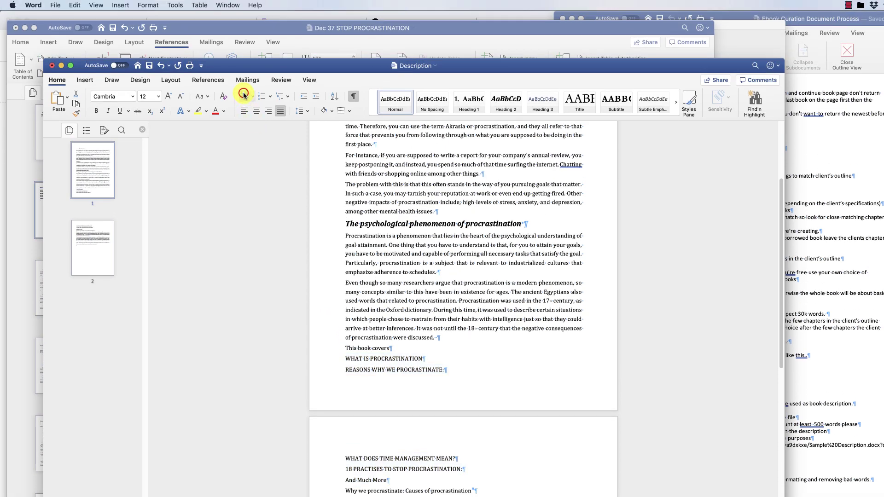
pyautogui.click(244, 97)
# Save the Description document under its existing name.
pyautogui.scroll(5, 443, 272)
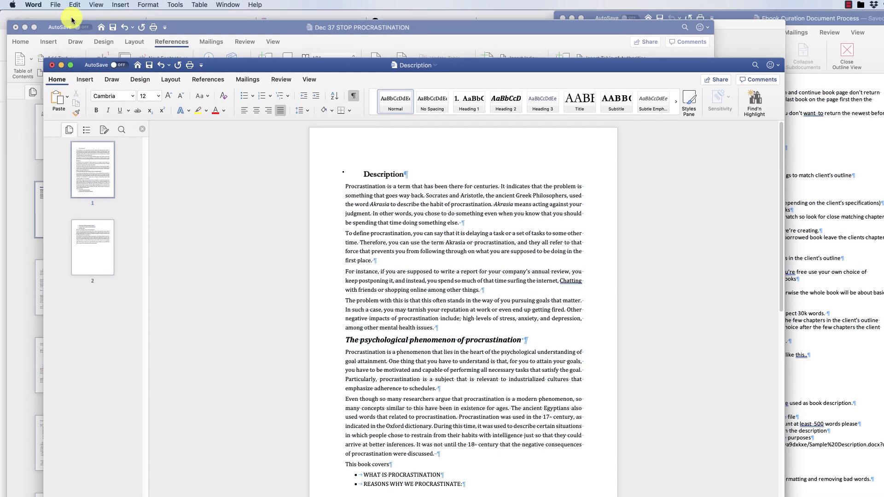
pyautogui.click(56, 5)
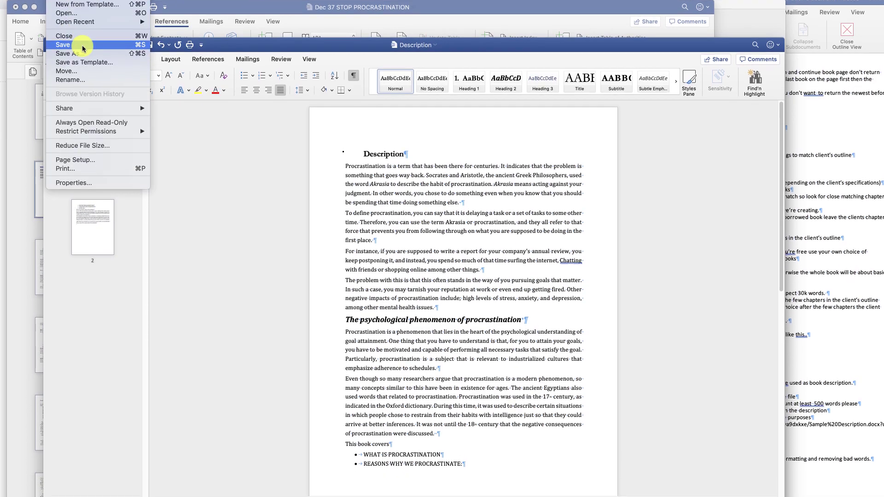
pyautogui.click(81, 66)
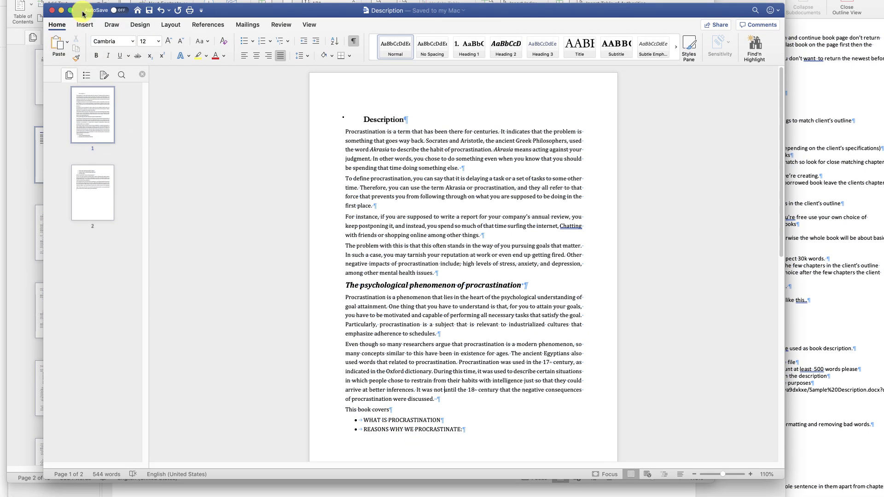